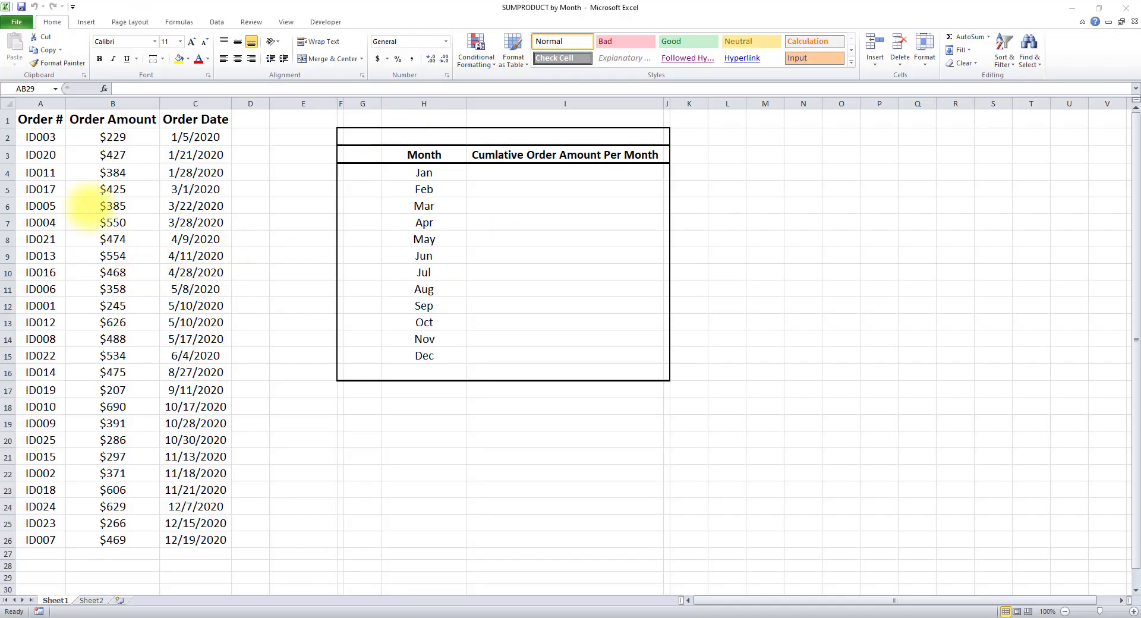
Look over the order data table and the monthly summary table.
left_click_drag(37, 119, 202, 538)
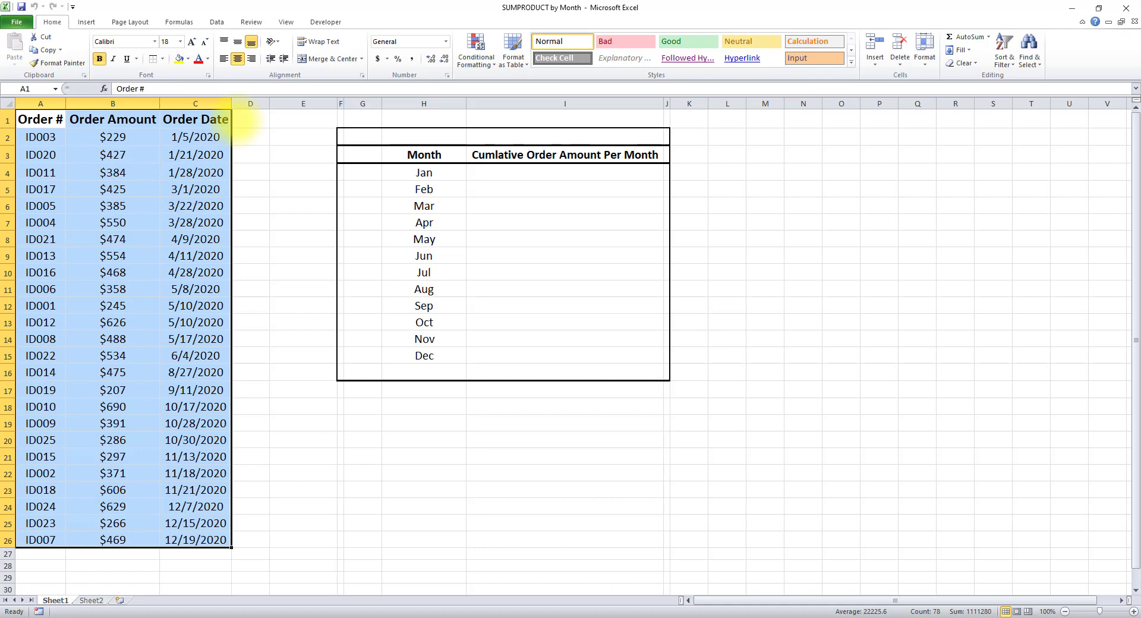
left_click_drag(409, 156, 550, 360)
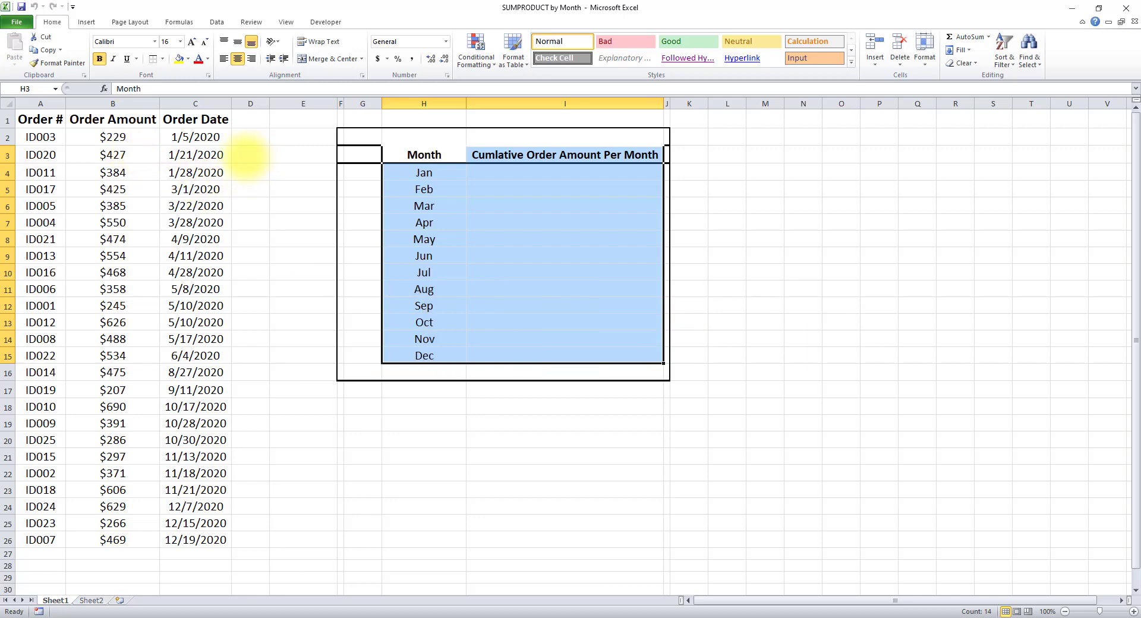
left_click(245, 155)
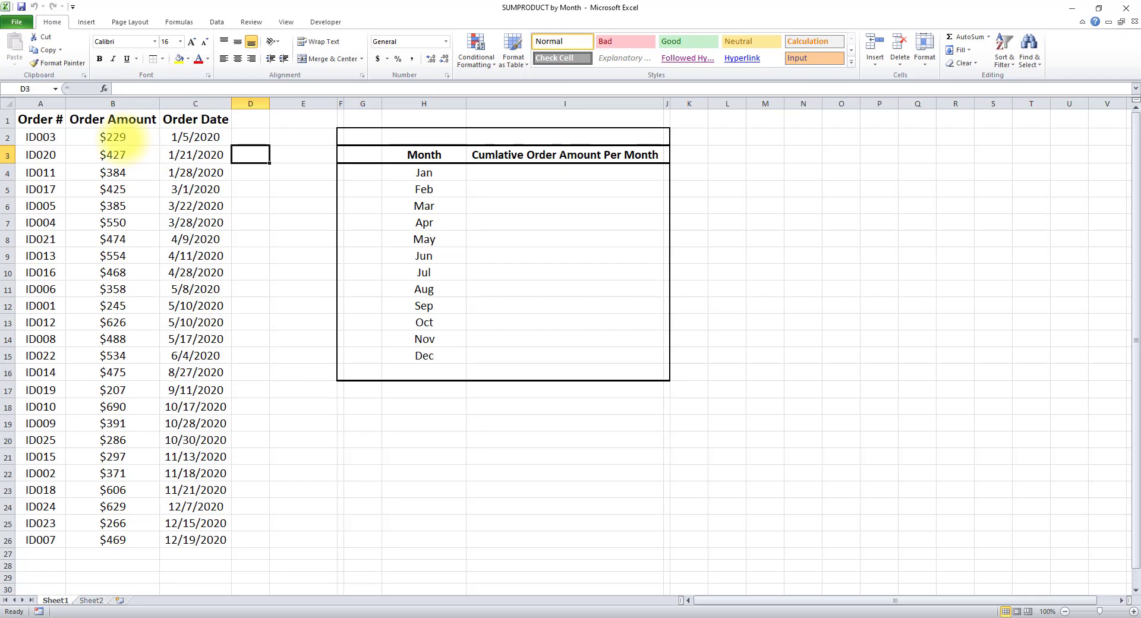
Name the order amounts in B2:B26 'Amount' via the Name Box.
left_click_drag(114, 140, 112, 538)
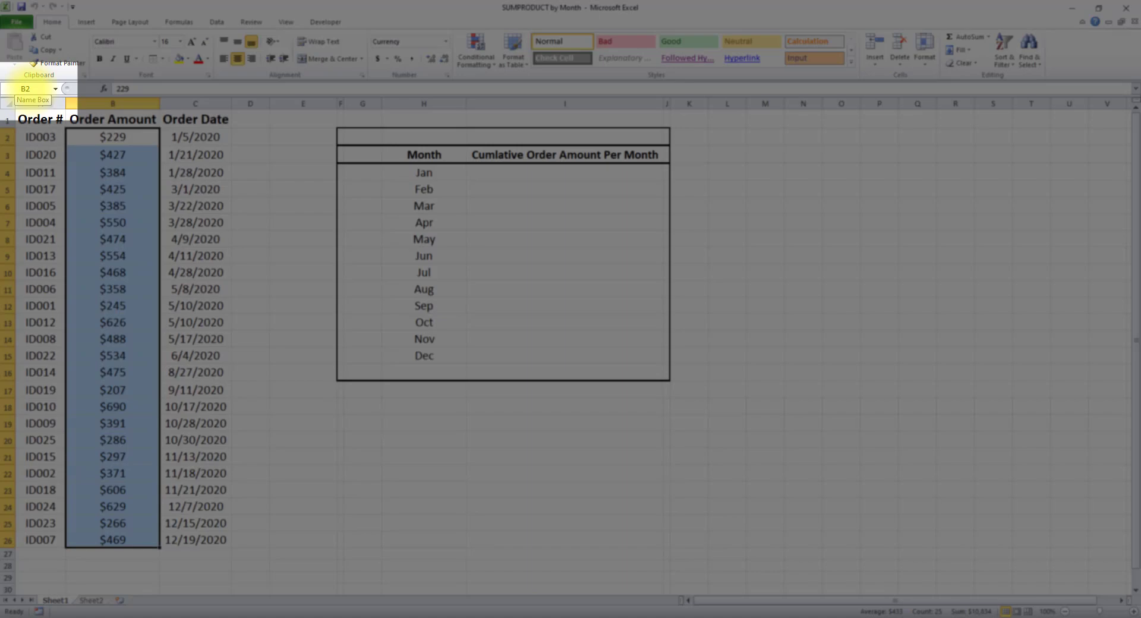
left_click(26, 89)
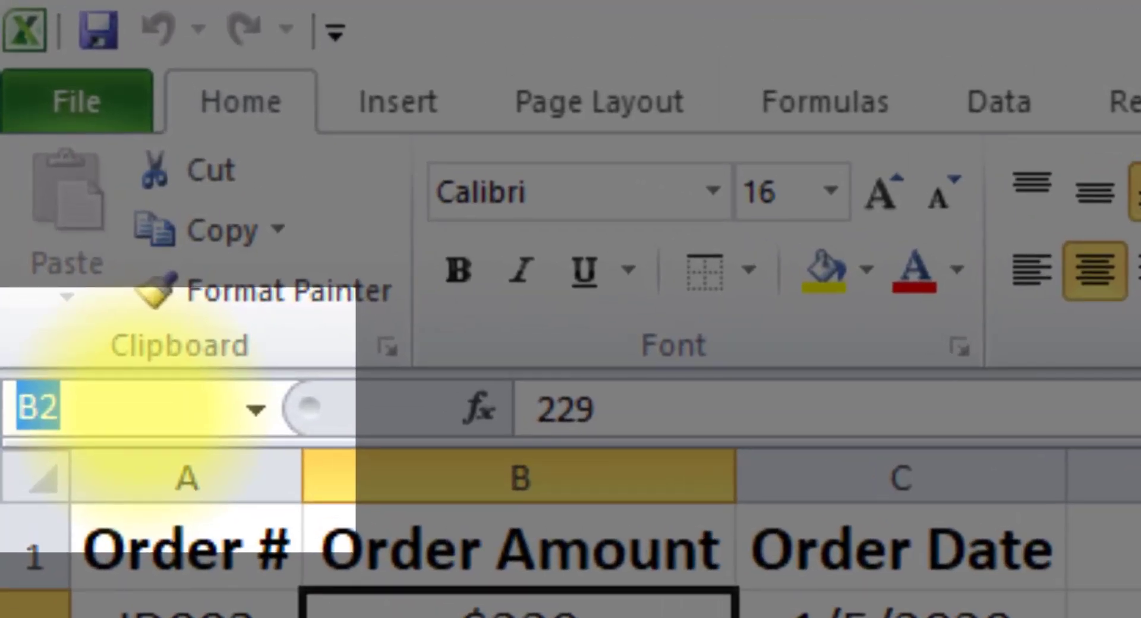
type("Amount")
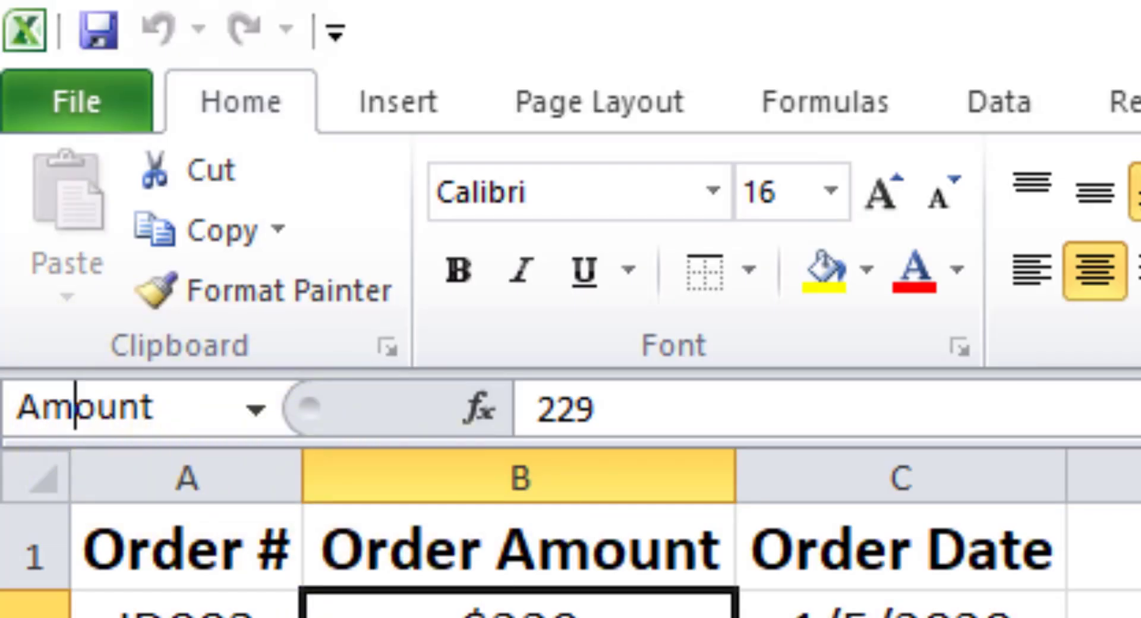
key("Return")
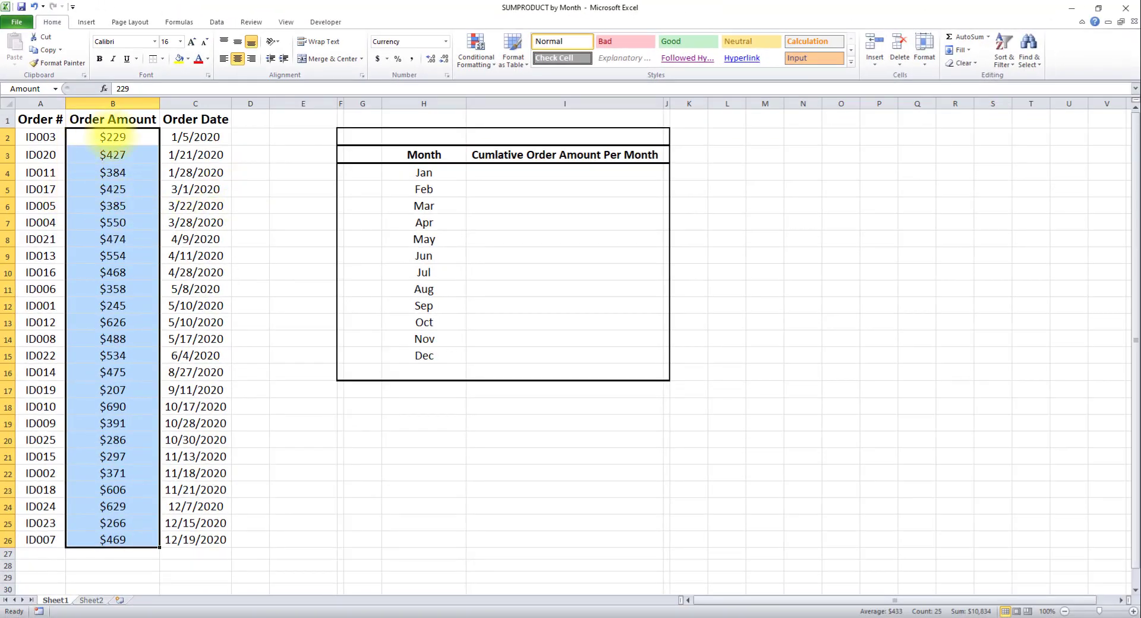
Name the order dates in C2:C26 'Date' via the Name Box.
left_click(250, 222)
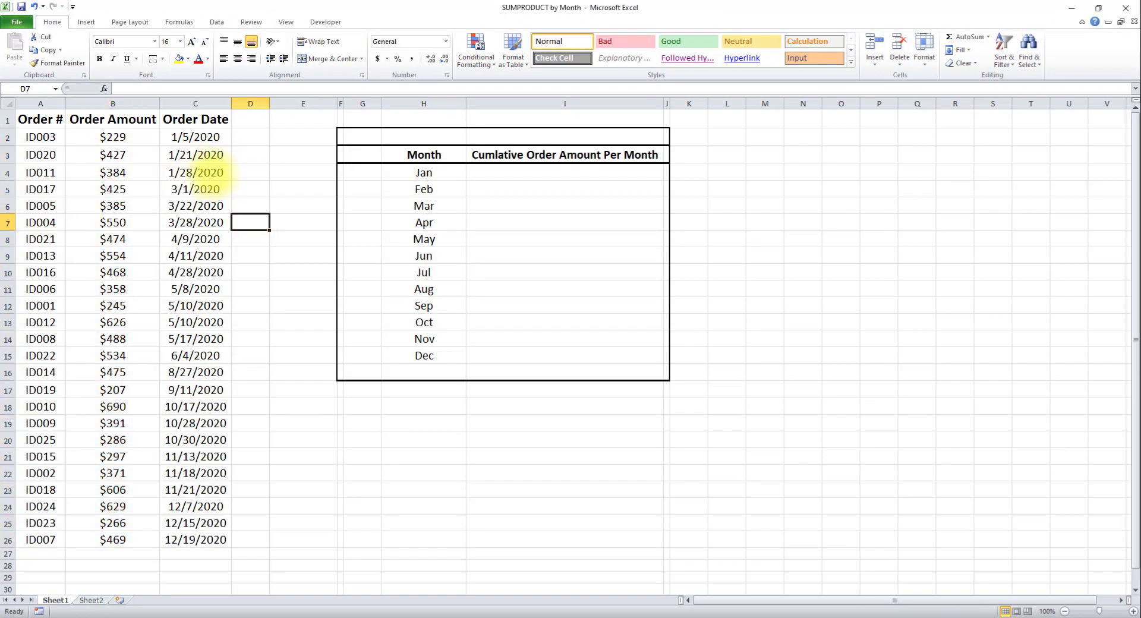
left_click_drag(192, 136, 212, 541)
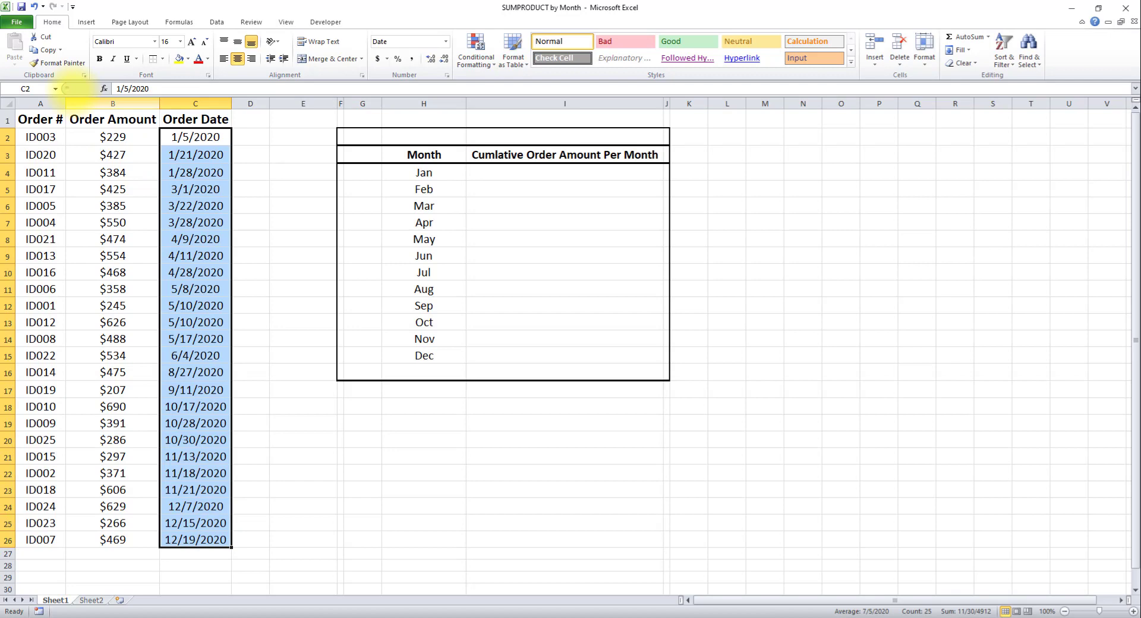
left_click(27, 87)
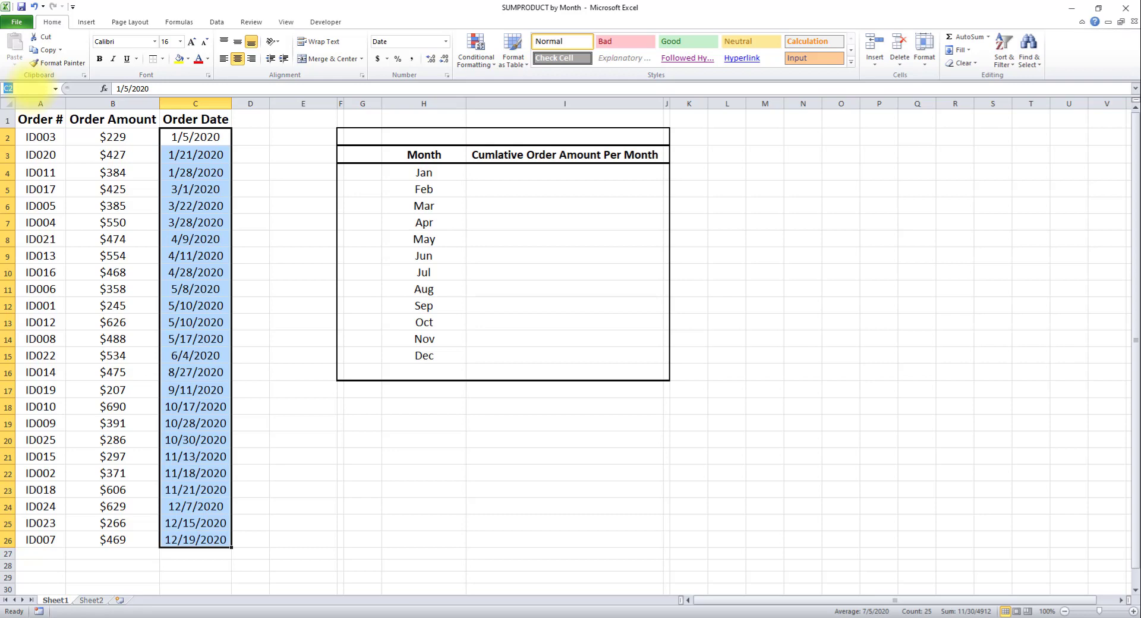
type("Date")
key("Return")
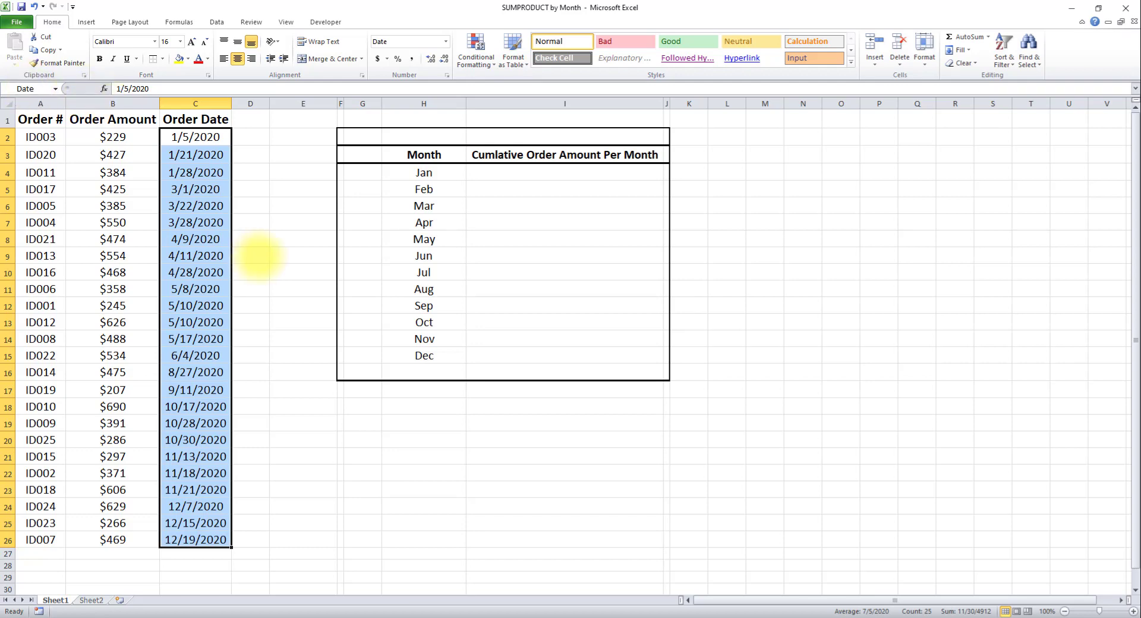
Check the Name Box list to confirm the Amount and Date named ranges exist.
left_click(259, 256)
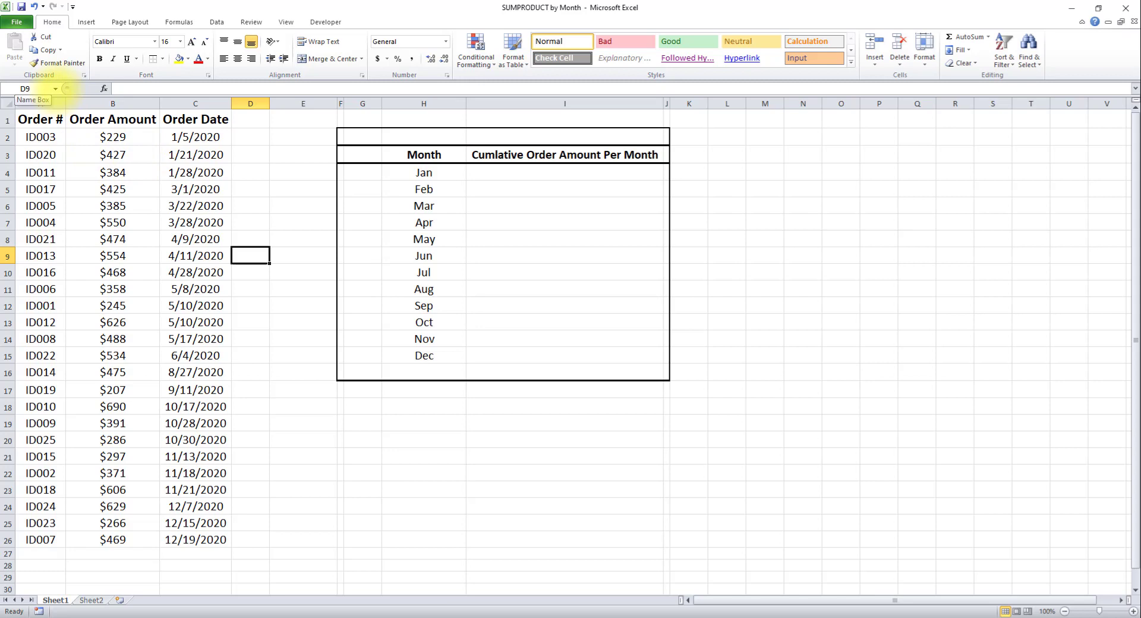
left_click(55, 88)
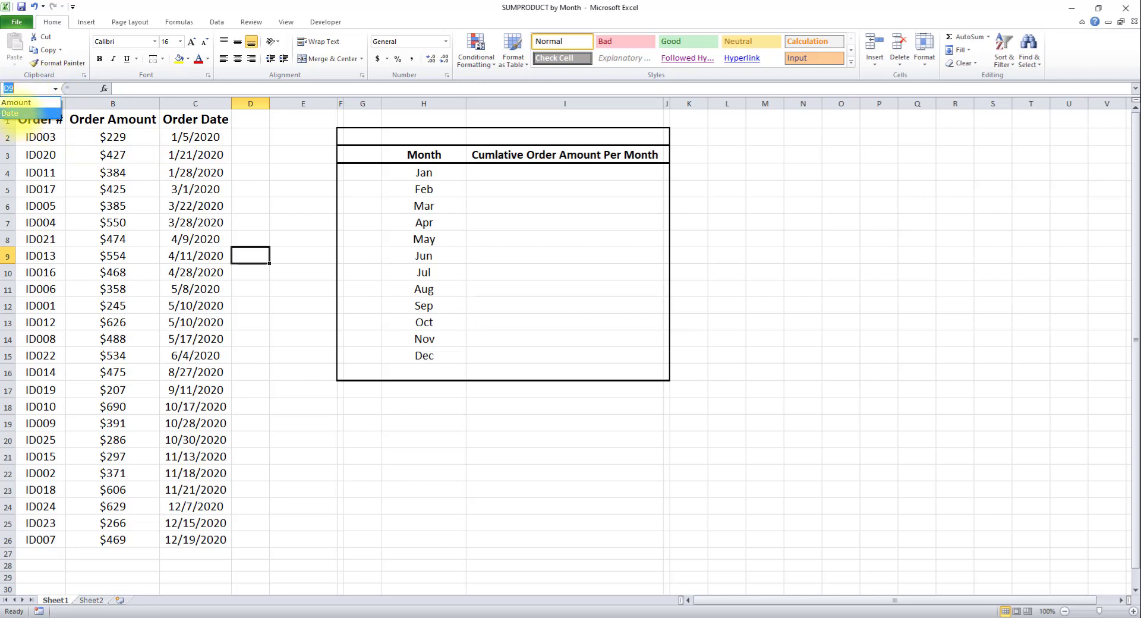
key("Escape")
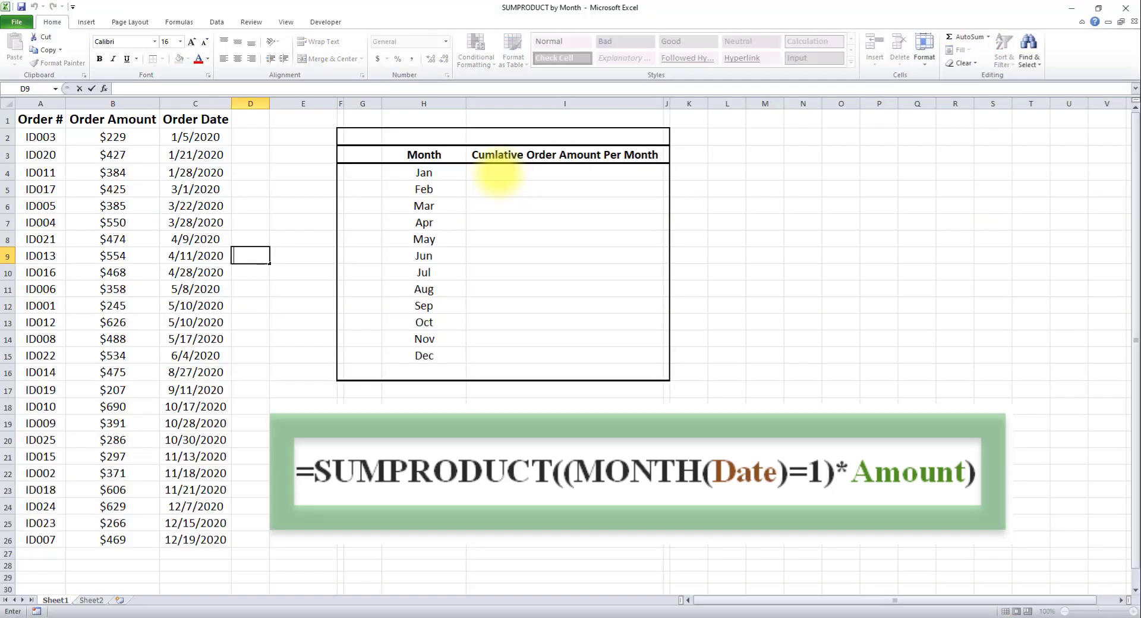
Enter =SUMPRODUCT((MONTH(Date)=1)*Amount) in I4, giving $1,040 for Jan.
left_click(498, 173)
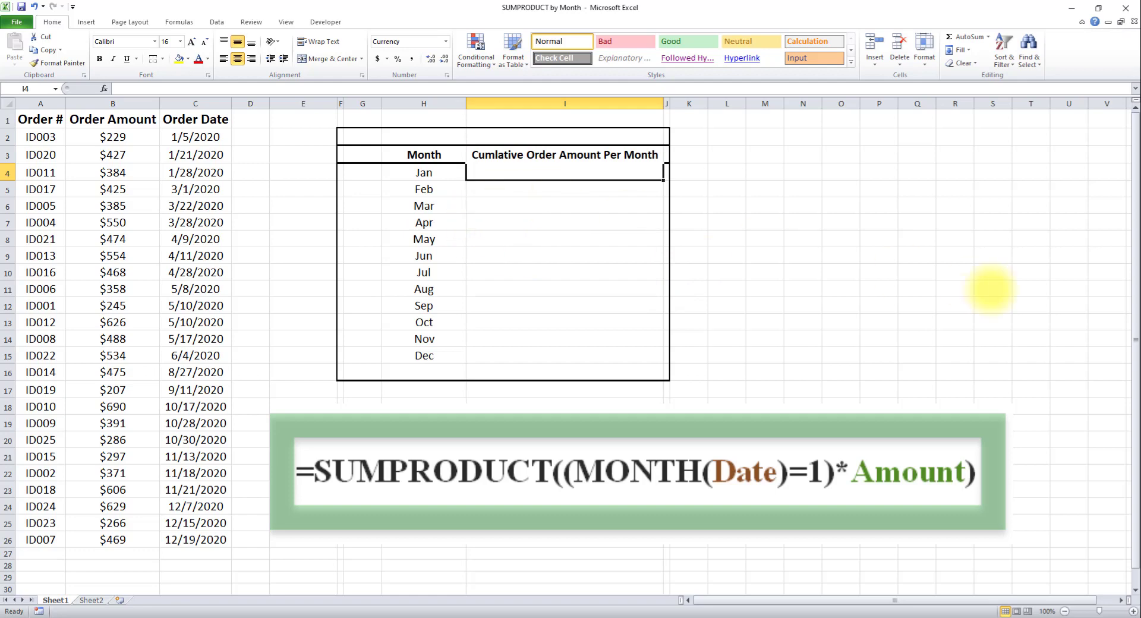
type("=S")
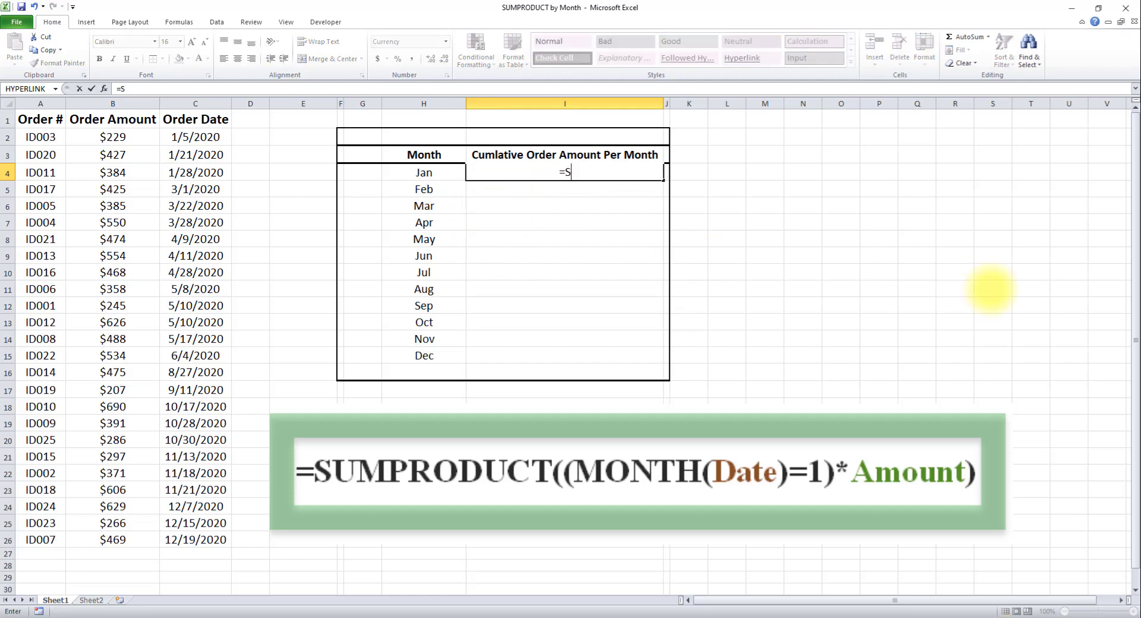
type("UMPRODUCT((MONTH")
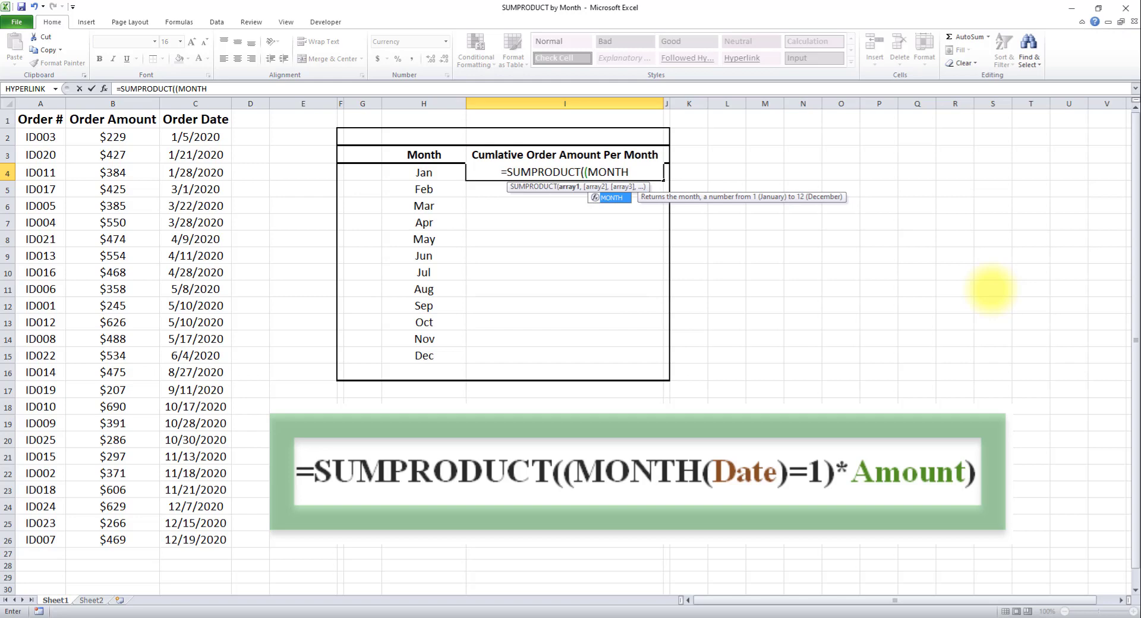
type("(")
type("Date")
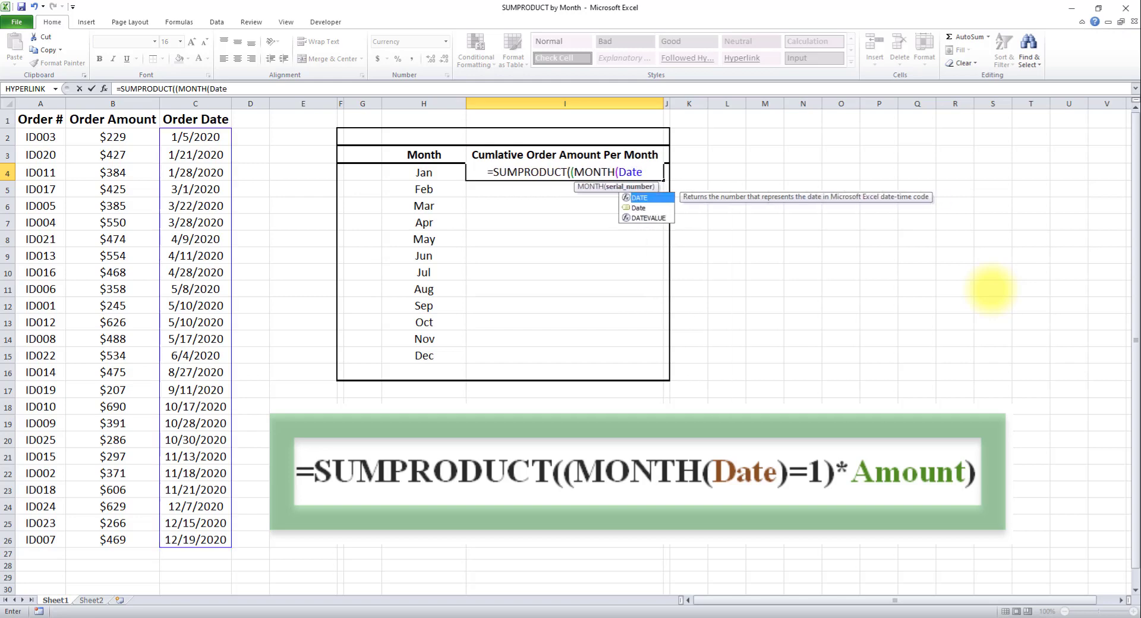
type(")=1)*Amount)")
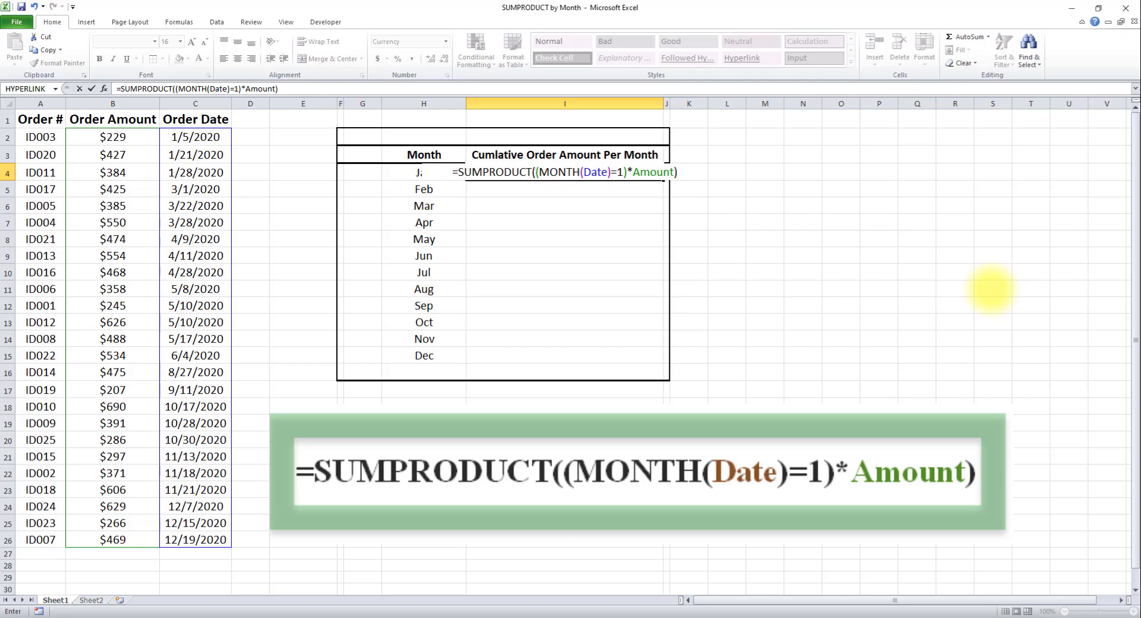
key("Return")
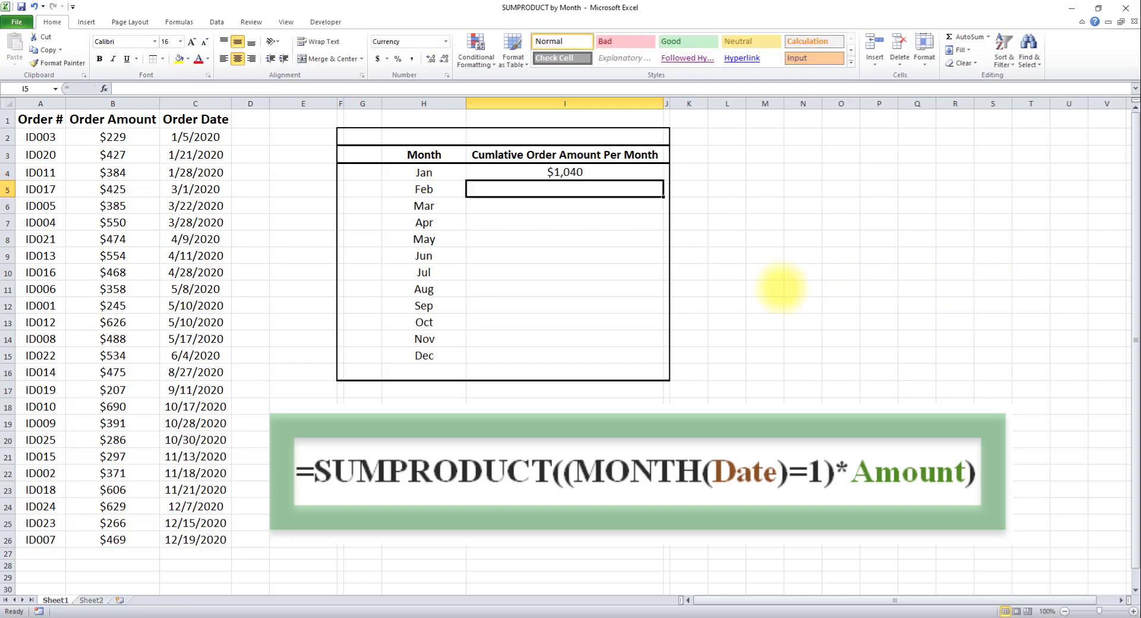
left_click(511, 173)
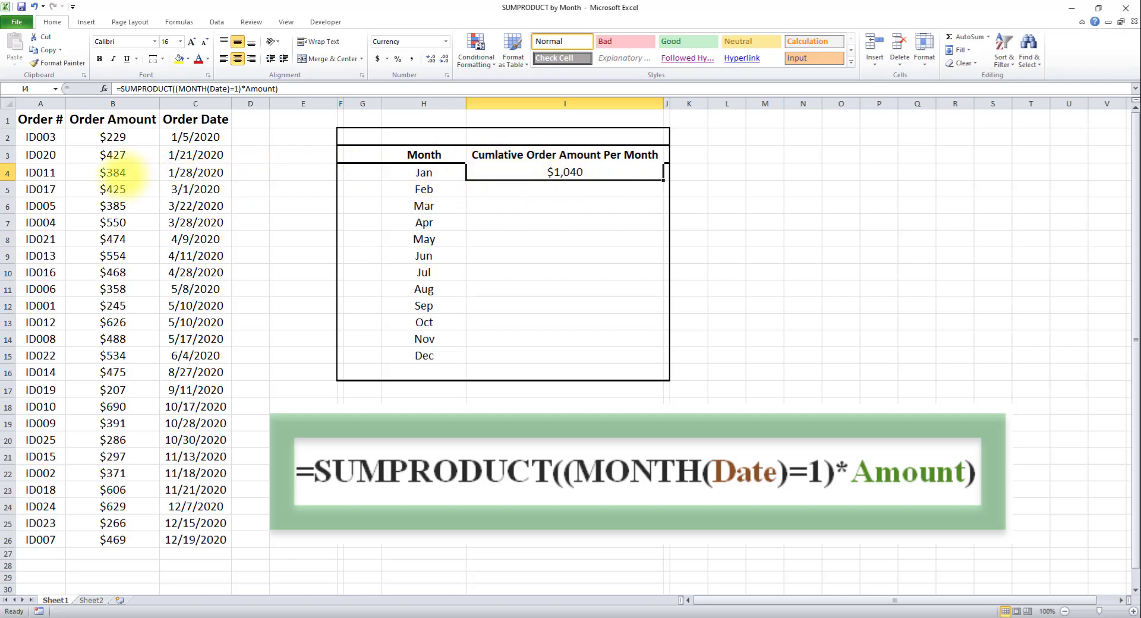
left_click_drag(122, 139, 129, 175)
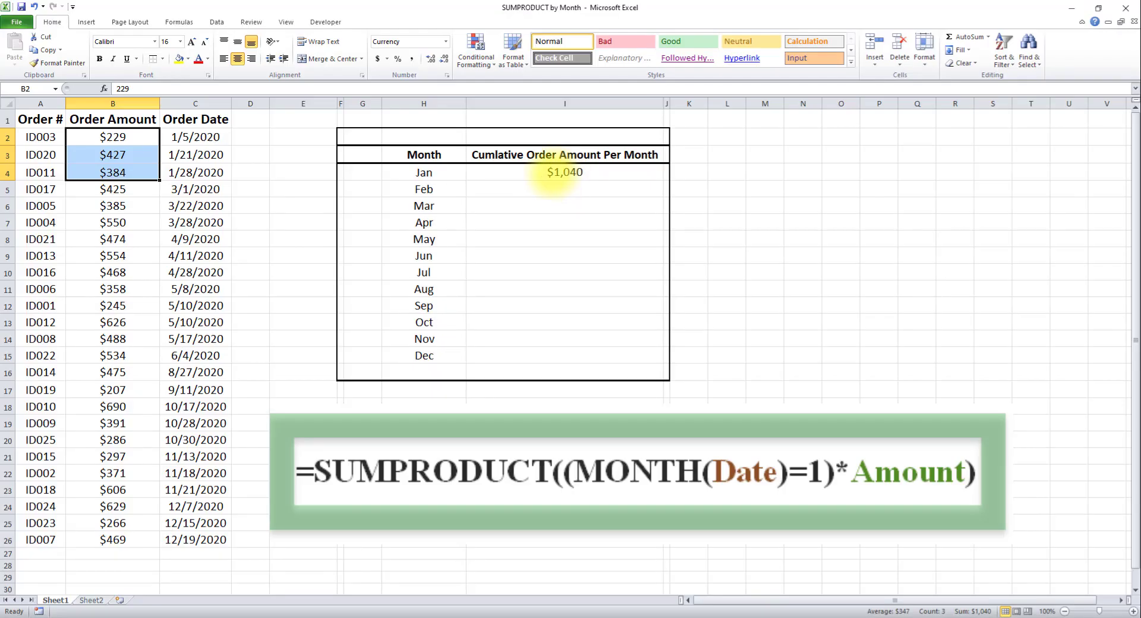
left_click(555, 172)
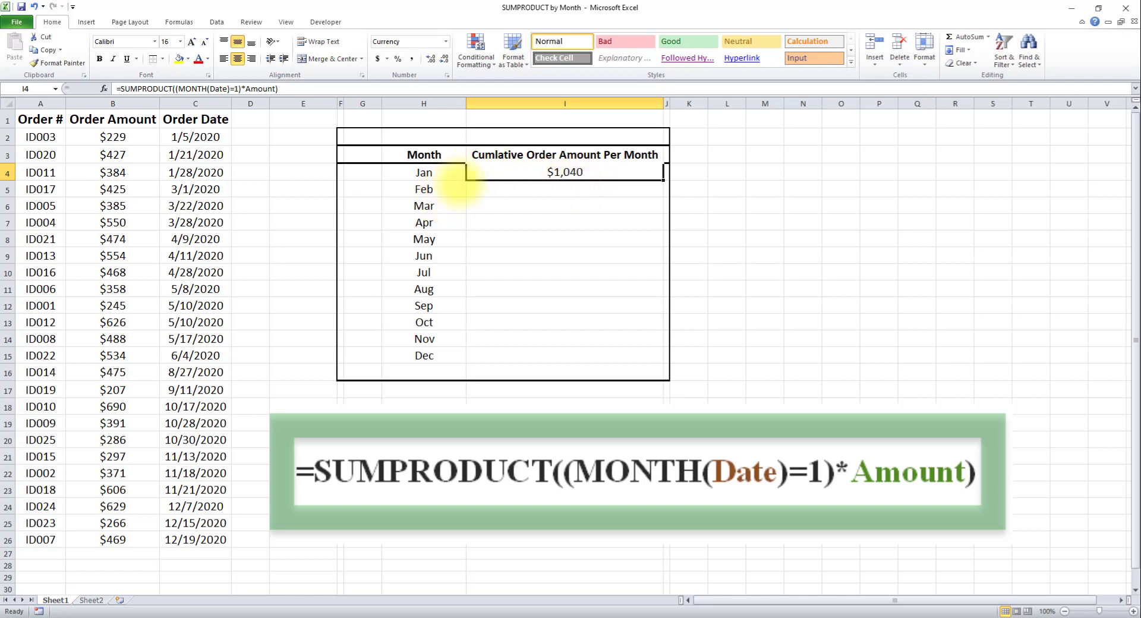
left_click(557, 228)
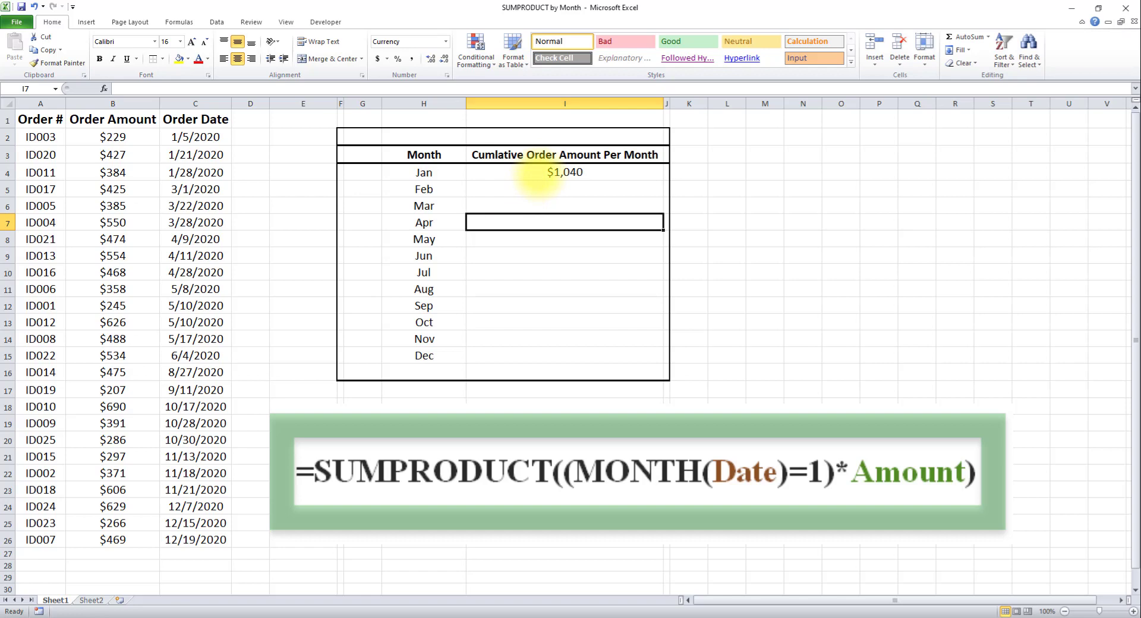
left_click(537, 173)
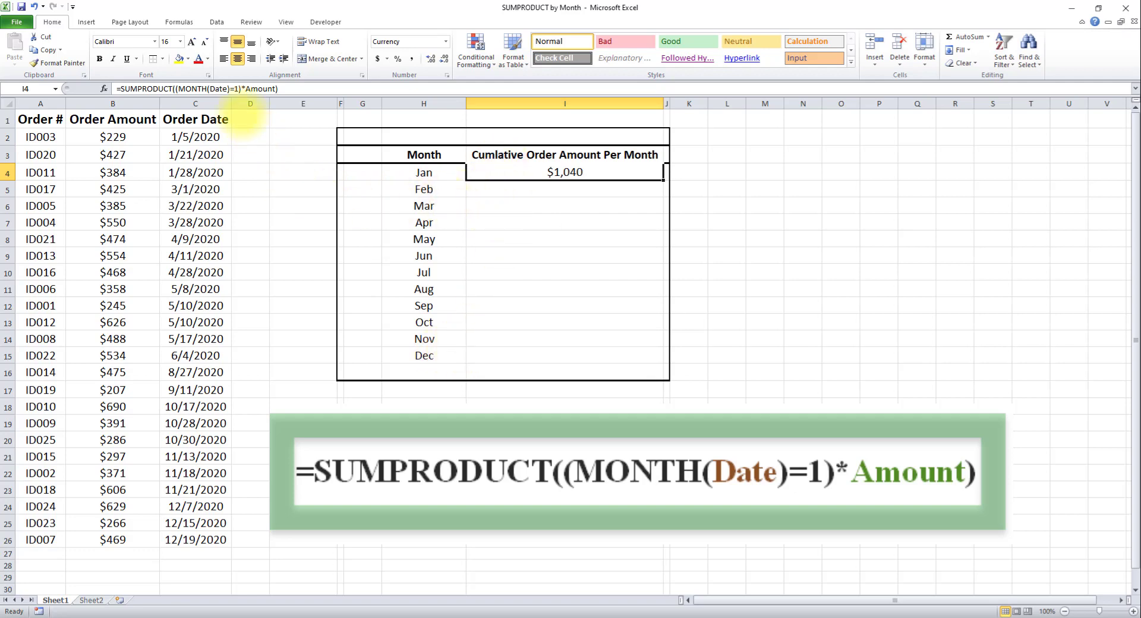
left_click(417, 206)
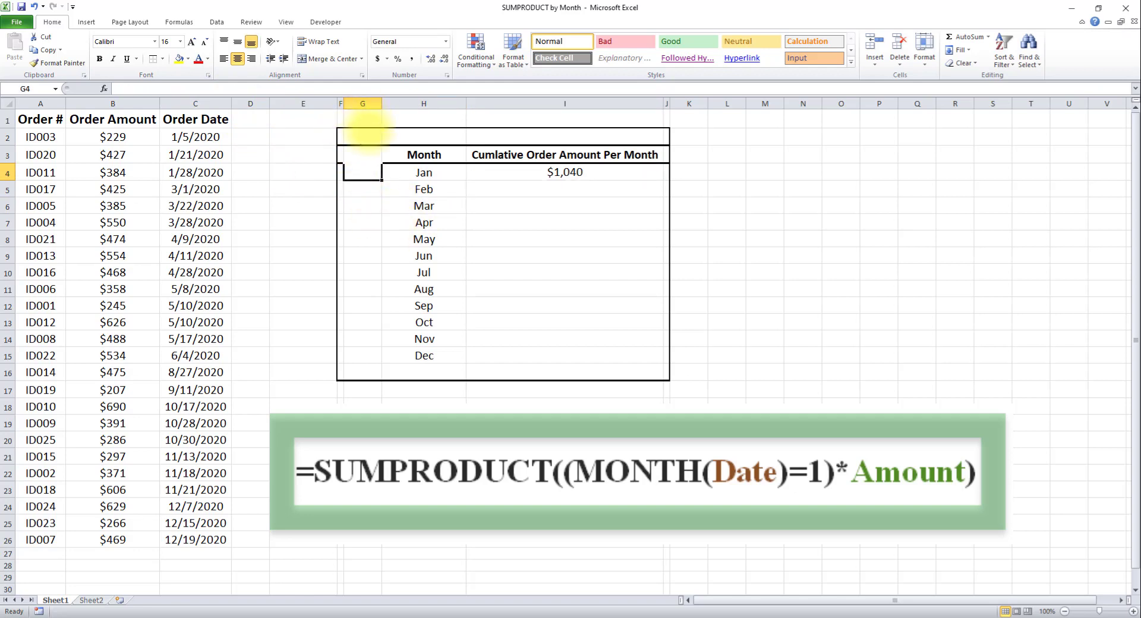
Fill helper month numbers 1 to 12 in G4:G15 beside Jan–Dec.
left_click(362, 105)
left_click(418, 289)
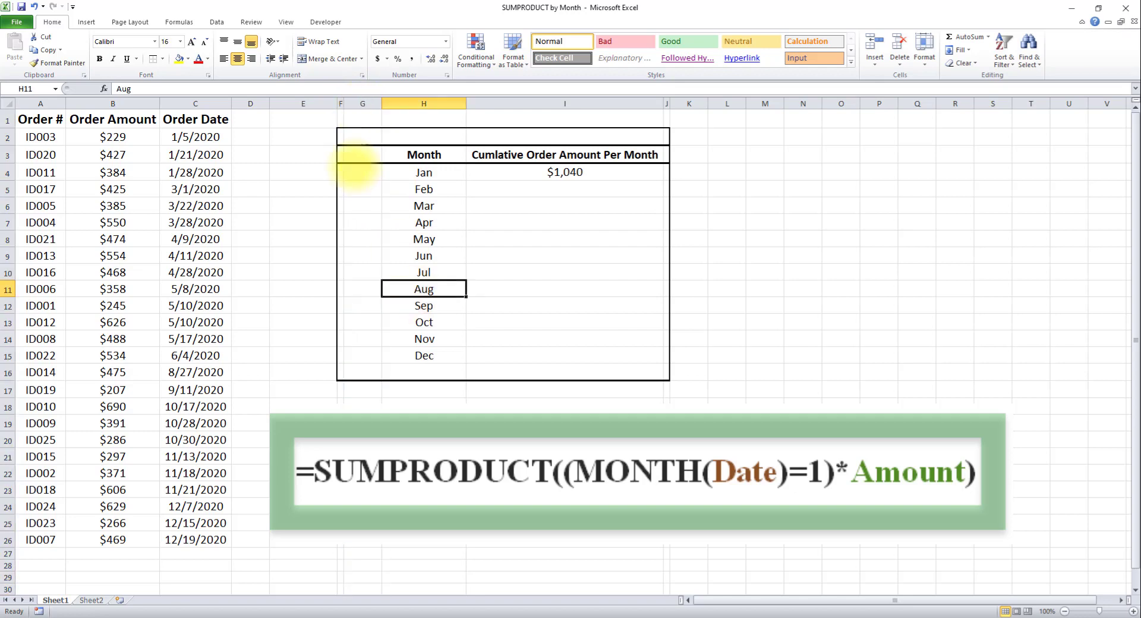
left_click(363, 104)
type("1")
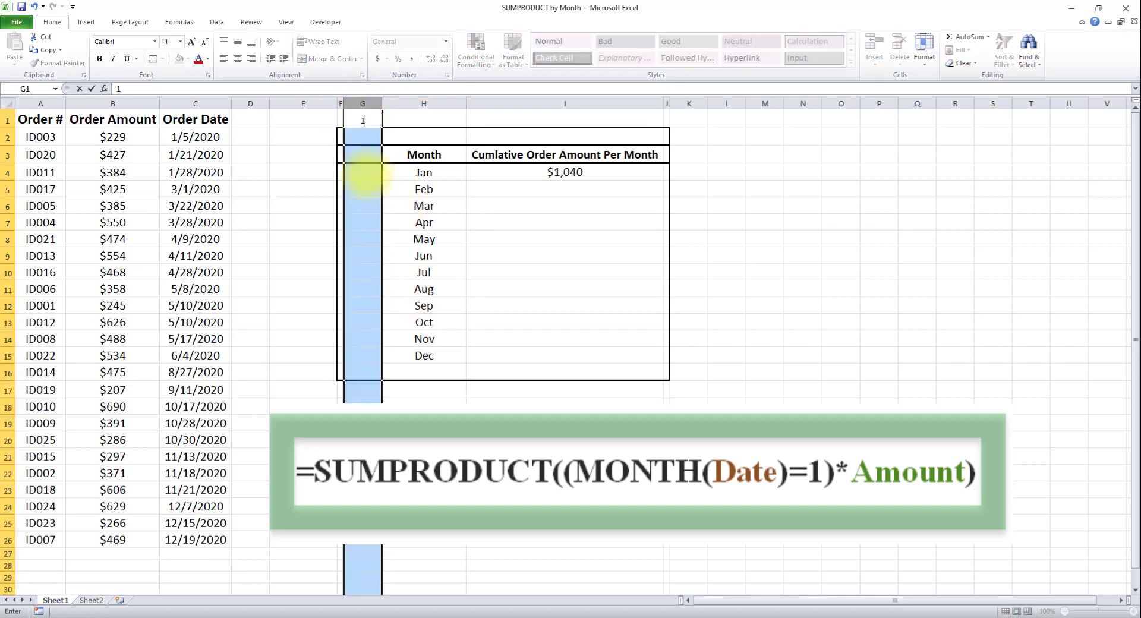
key("BackSpace")
left_click(366, 174)
type("1")
key("ctrl+Return")
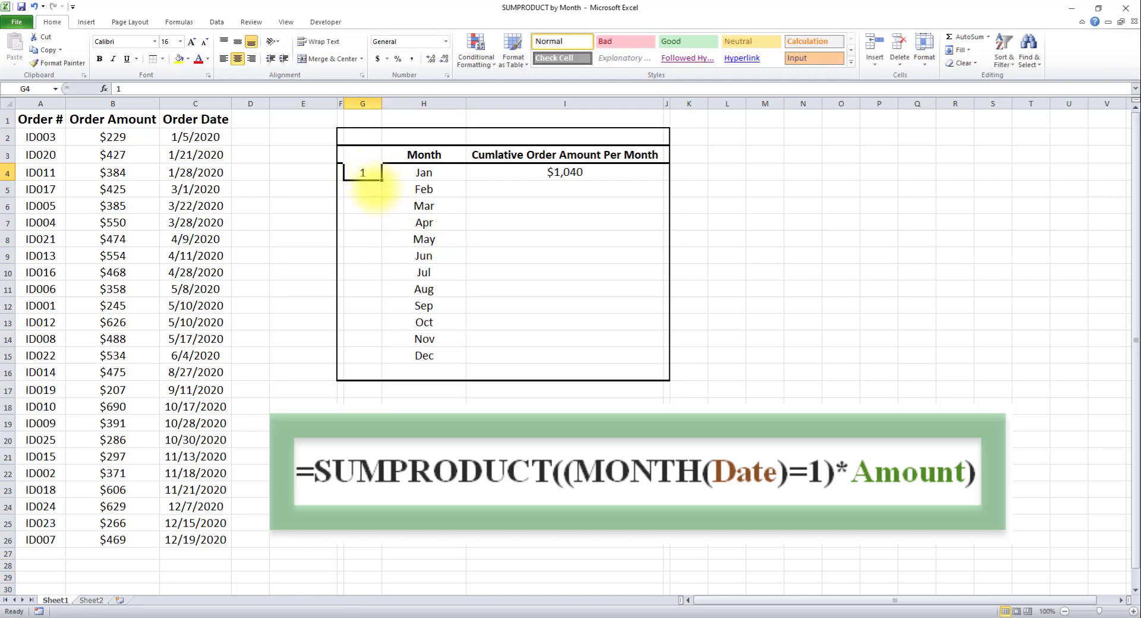
left_click_drag(380, 179, 378, 364)
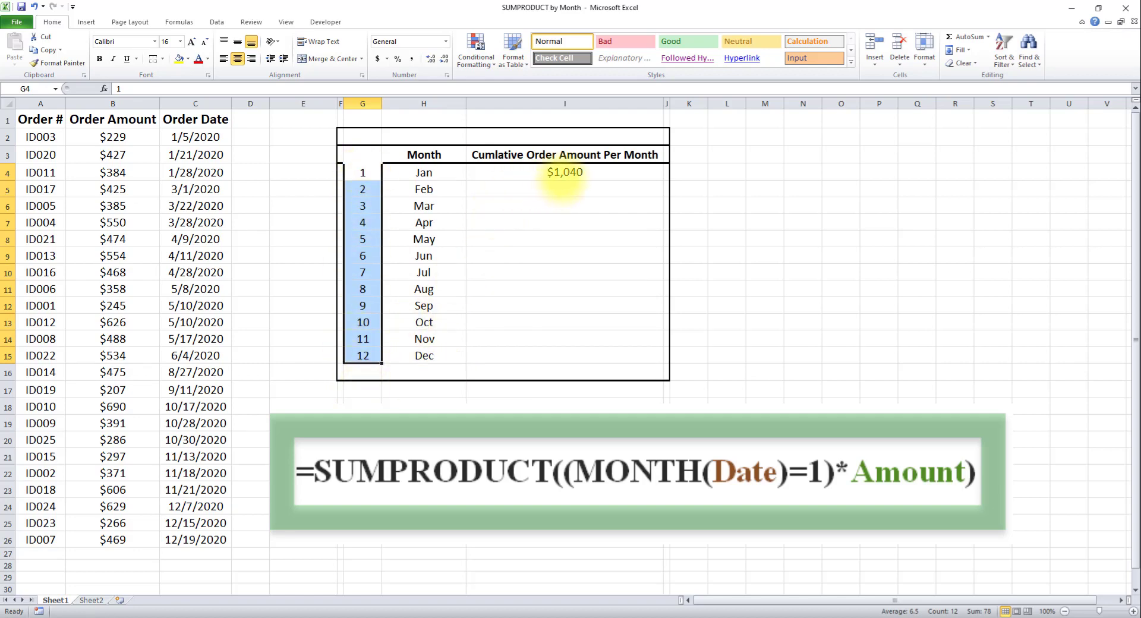
Change I4's formula to =SUMPRODUCT((MONTH(Date)=G4)*Amount), replacing the hard-coded 1.
left_click(564, 172)
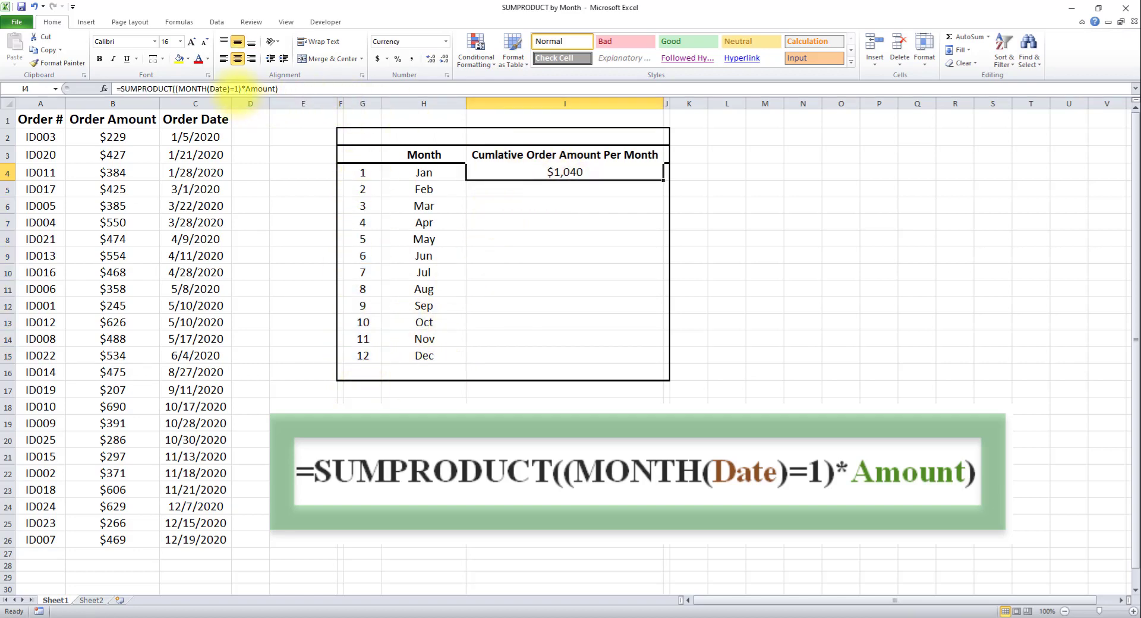
left_click(237, 89)
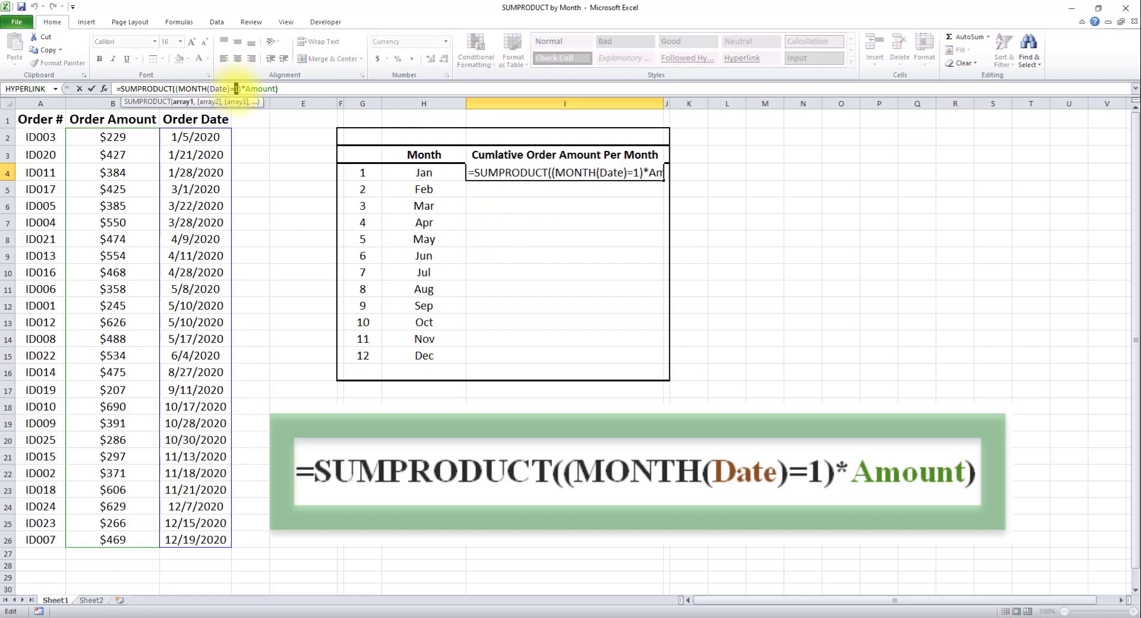
key("Delete")
left_click(363, 172)
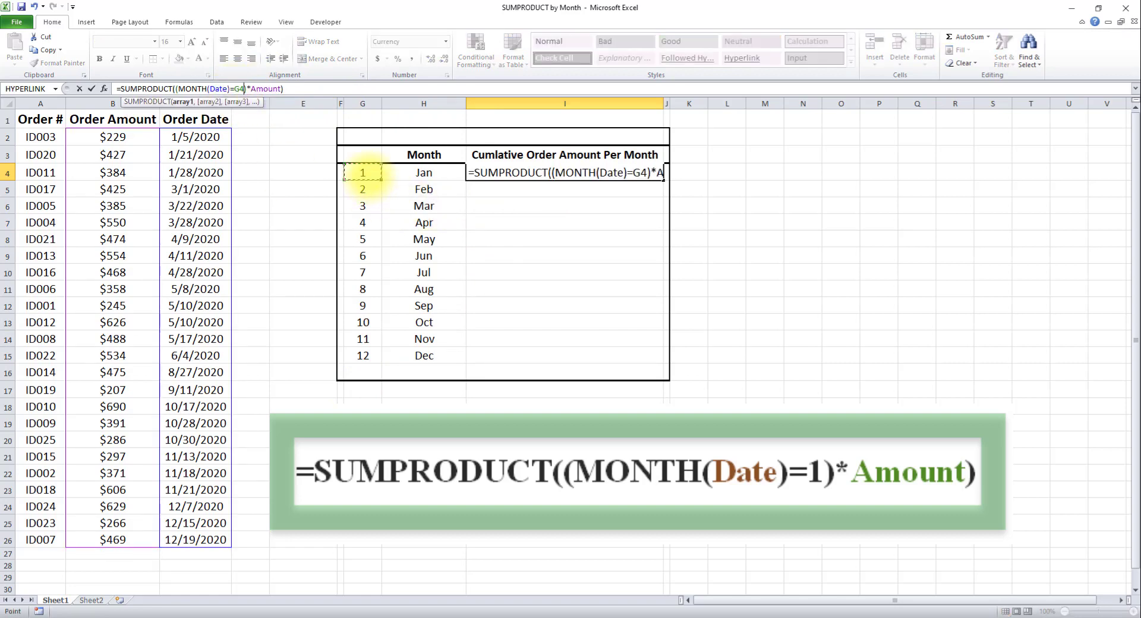
key("Return")
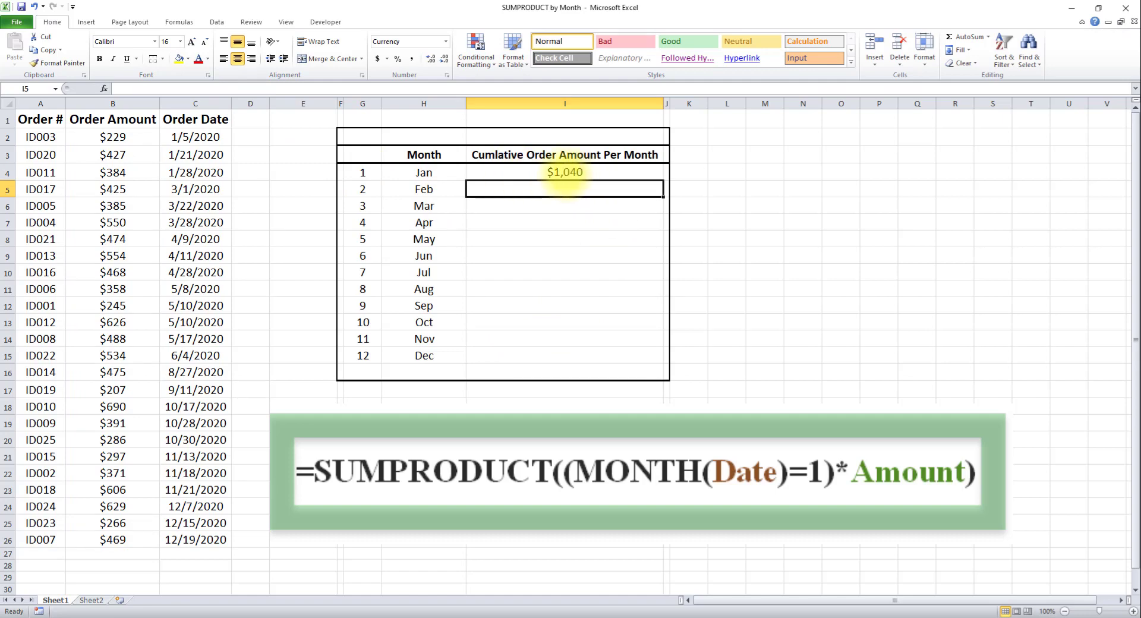
left_click(564, 173)
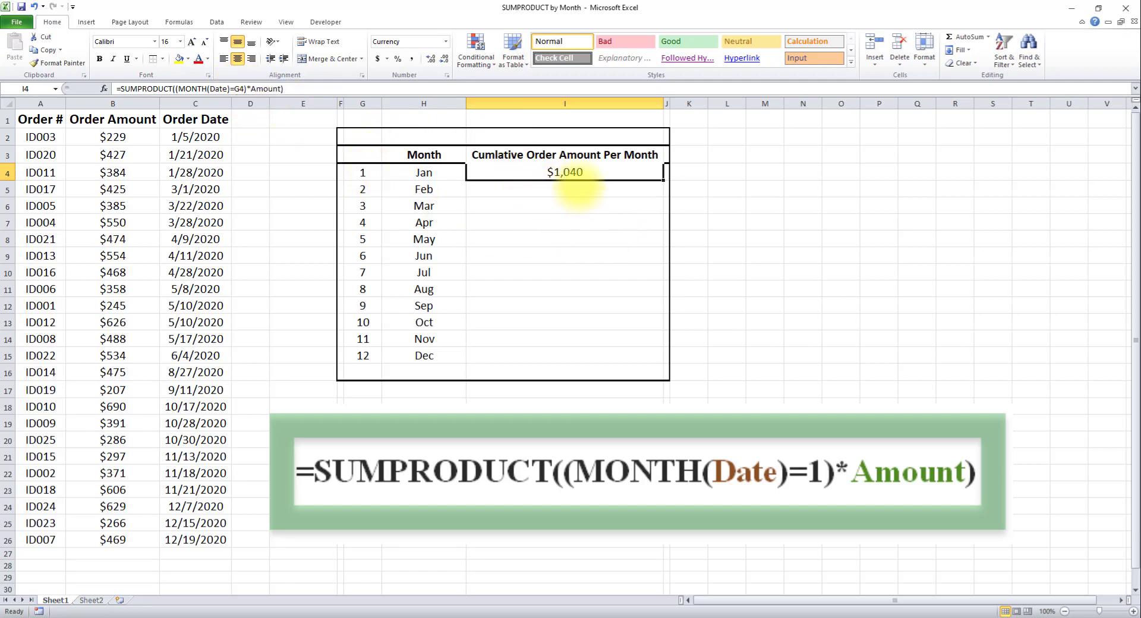
Copy the Jan SUMPRODUCT formula from I4 down through I15 for Feb–Dec.
left_click(576, 189)
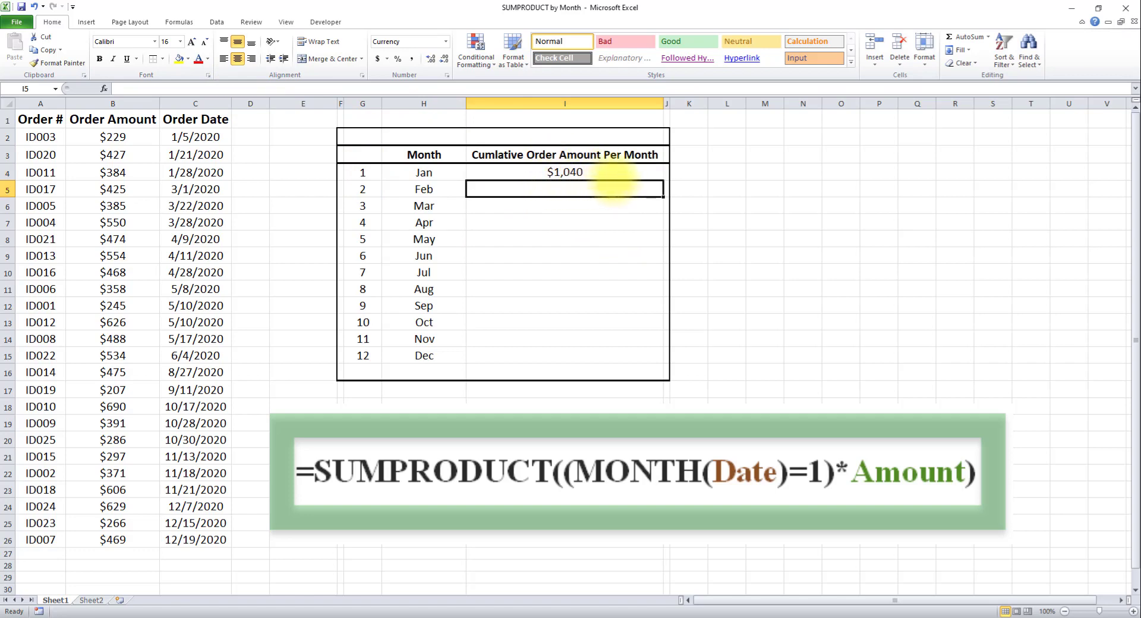
left_click(657, 174)
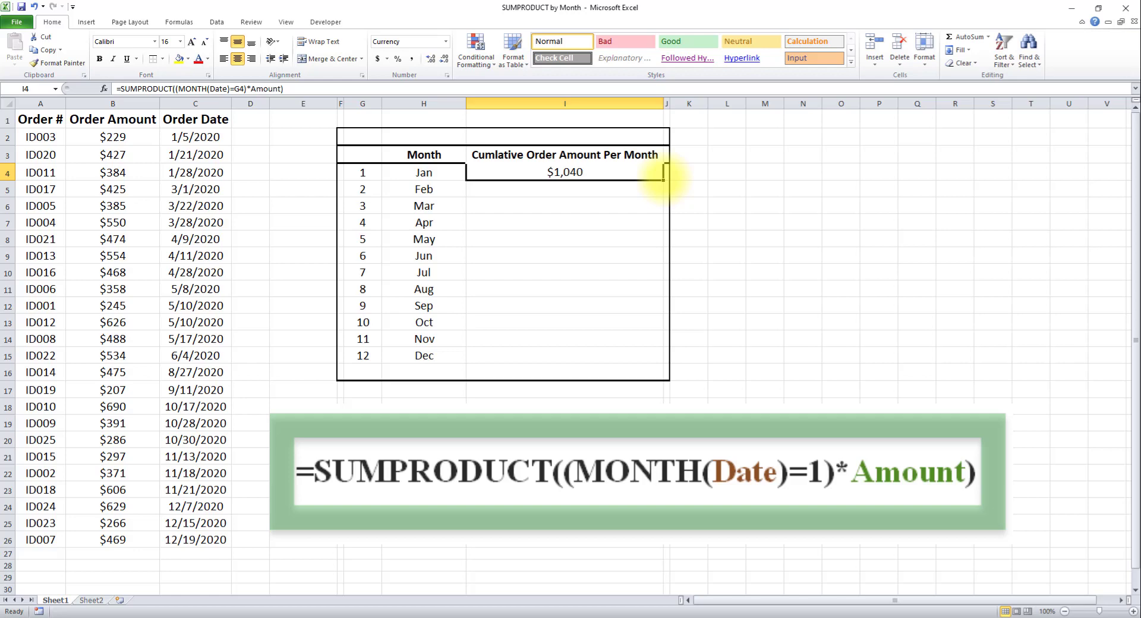
left_click_drag(664, 179, 621, 358)
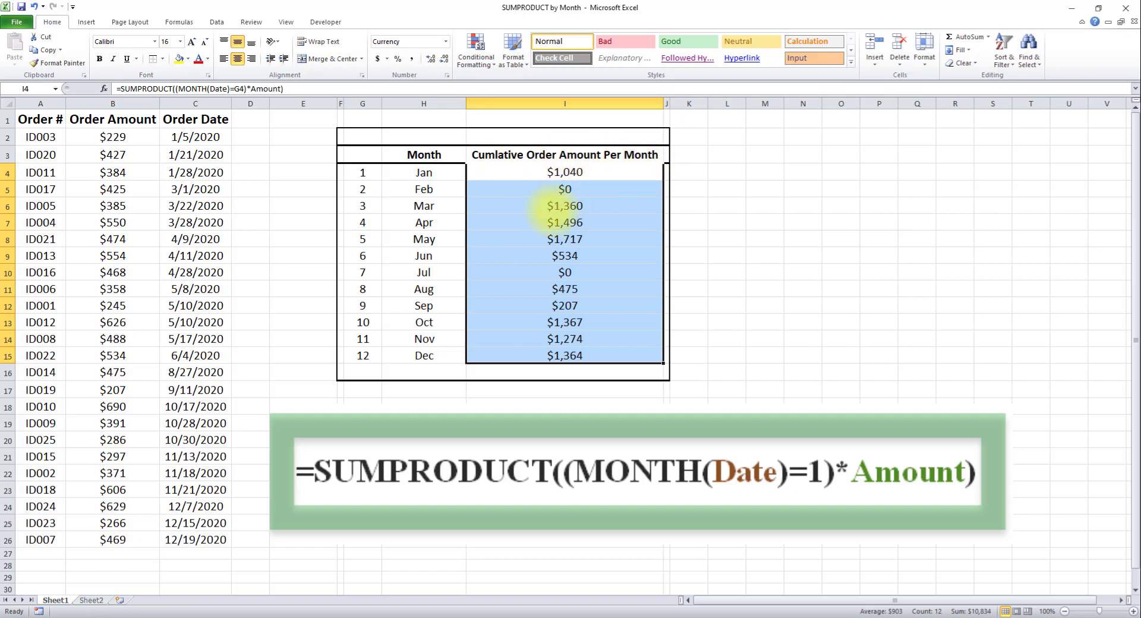
Review the filled summary table, e.g. Jul's formula referencing G10, against the order data.
left_click_drag(36, 119, 185, 547)
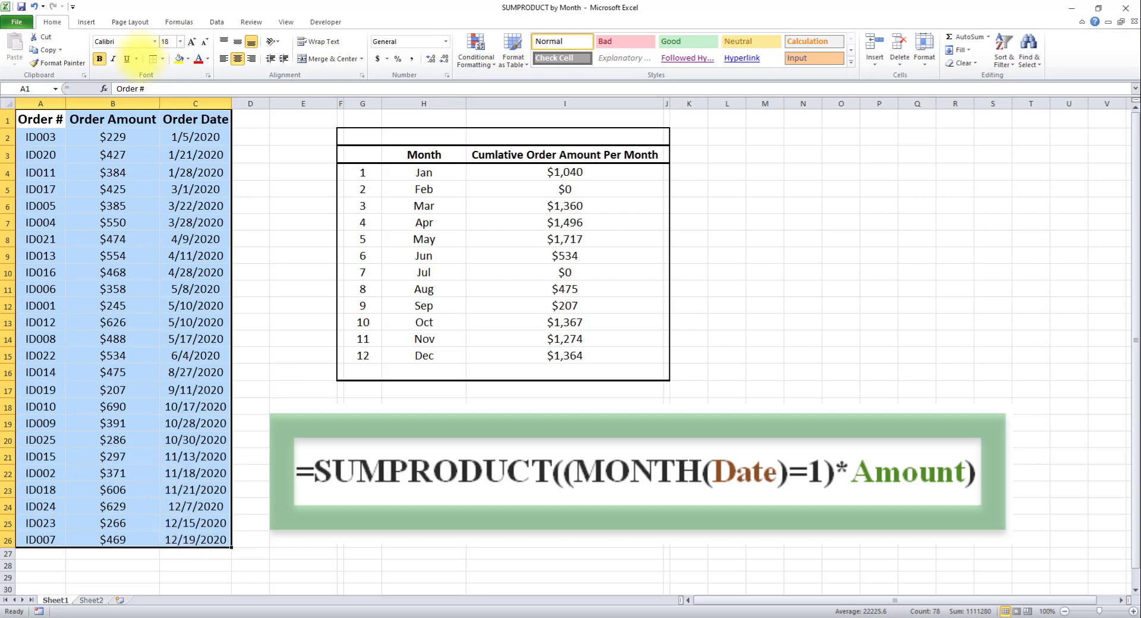
left_click(531, 172)
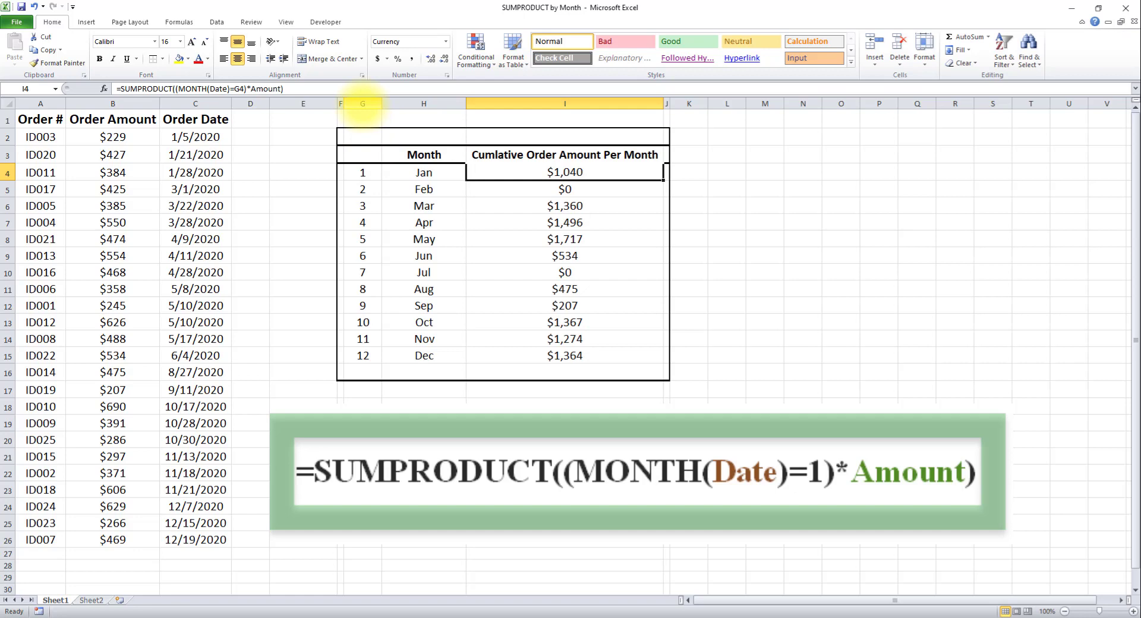
left_click(362, 104)
left_click(564, 272)
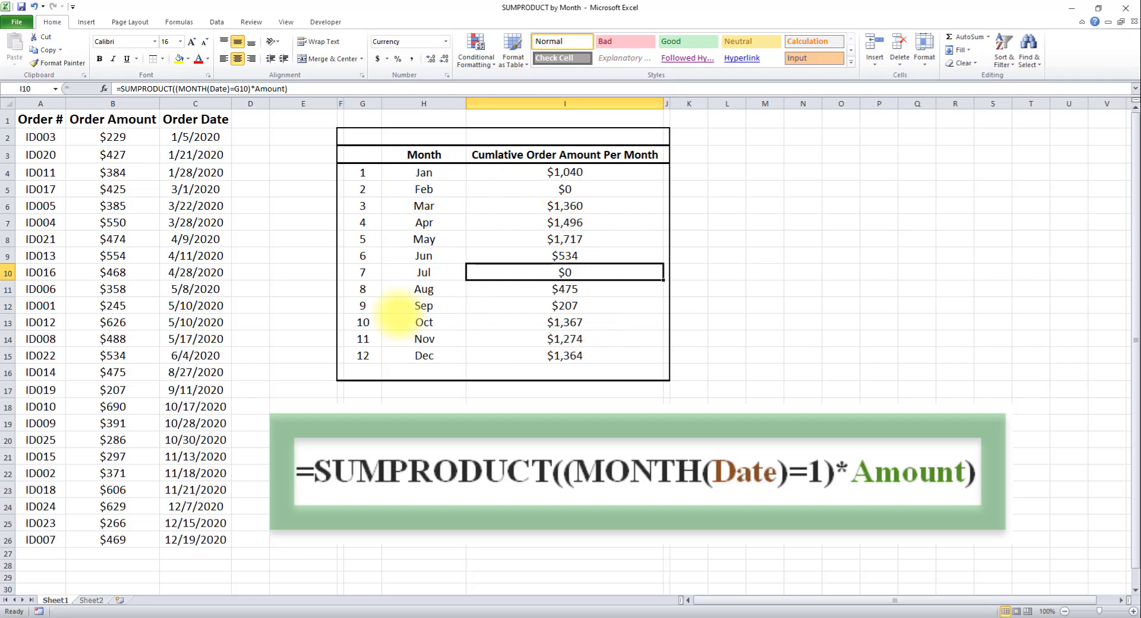
left_click_drag(30, 118, 196, 538)
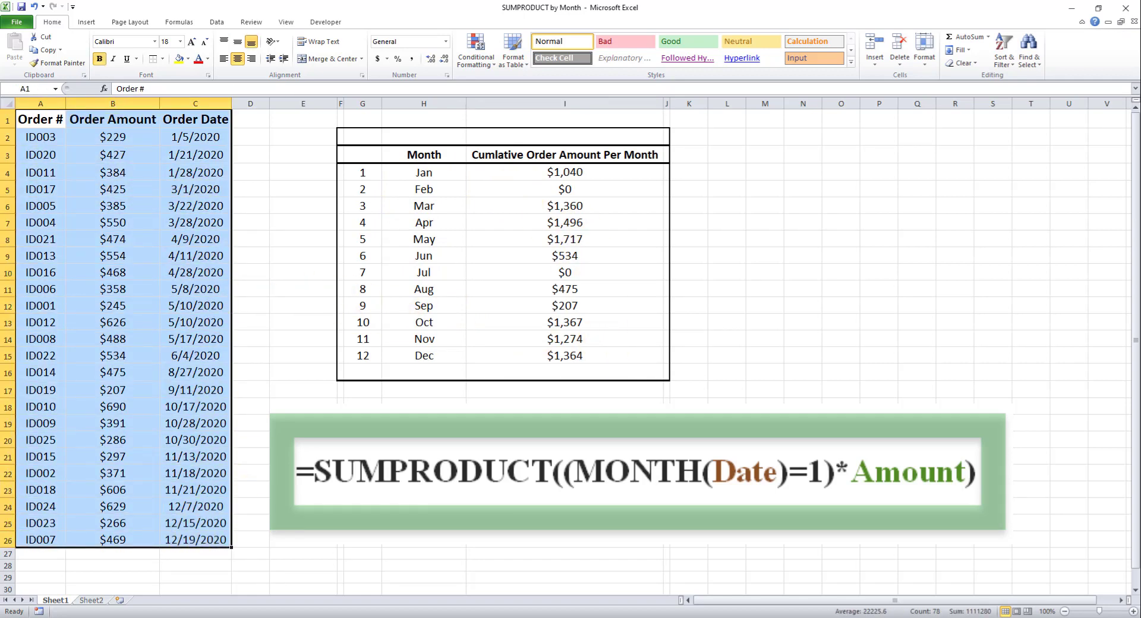
left_click(423, 306)
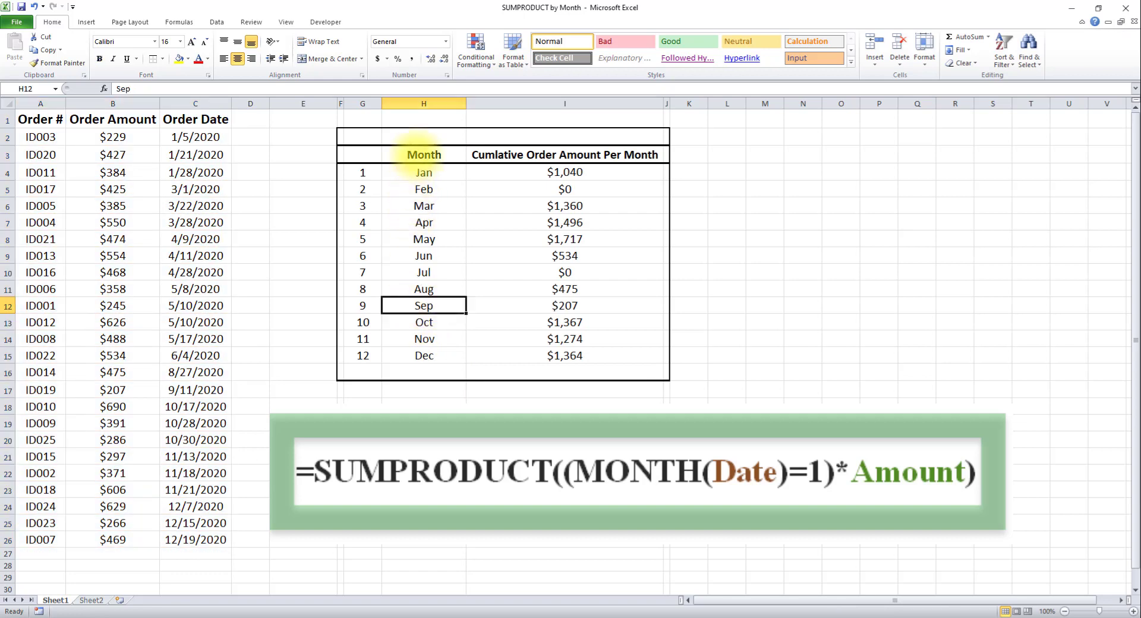
left_click(424, 157)
left_click_drag(424, 162, 572, 357)
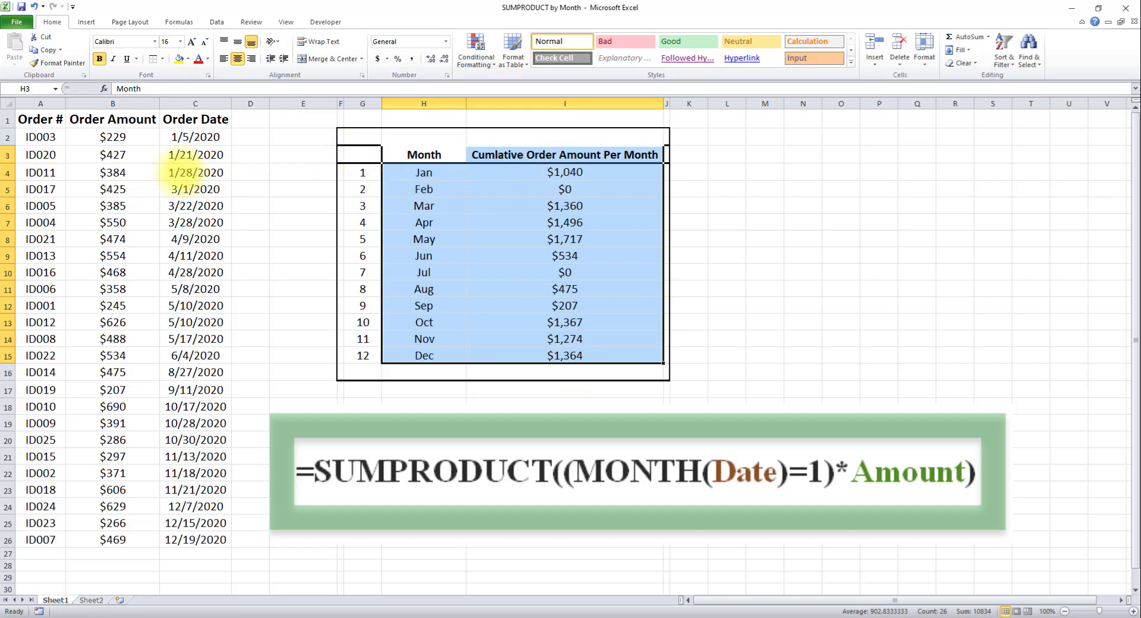
left_click_drag(40, 103, 224, 103)
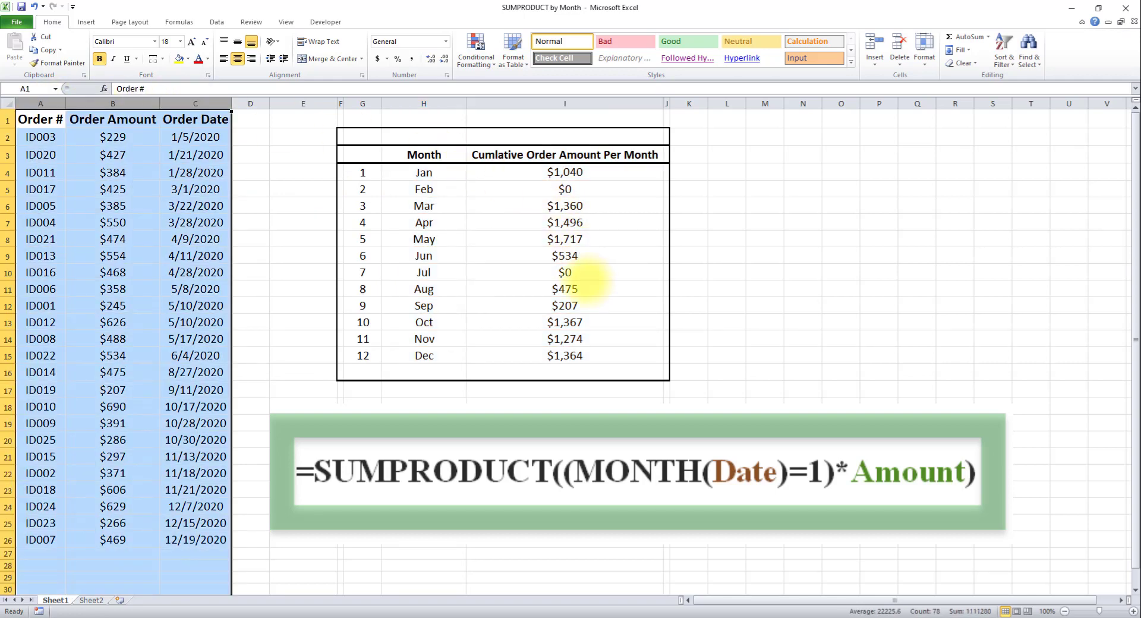